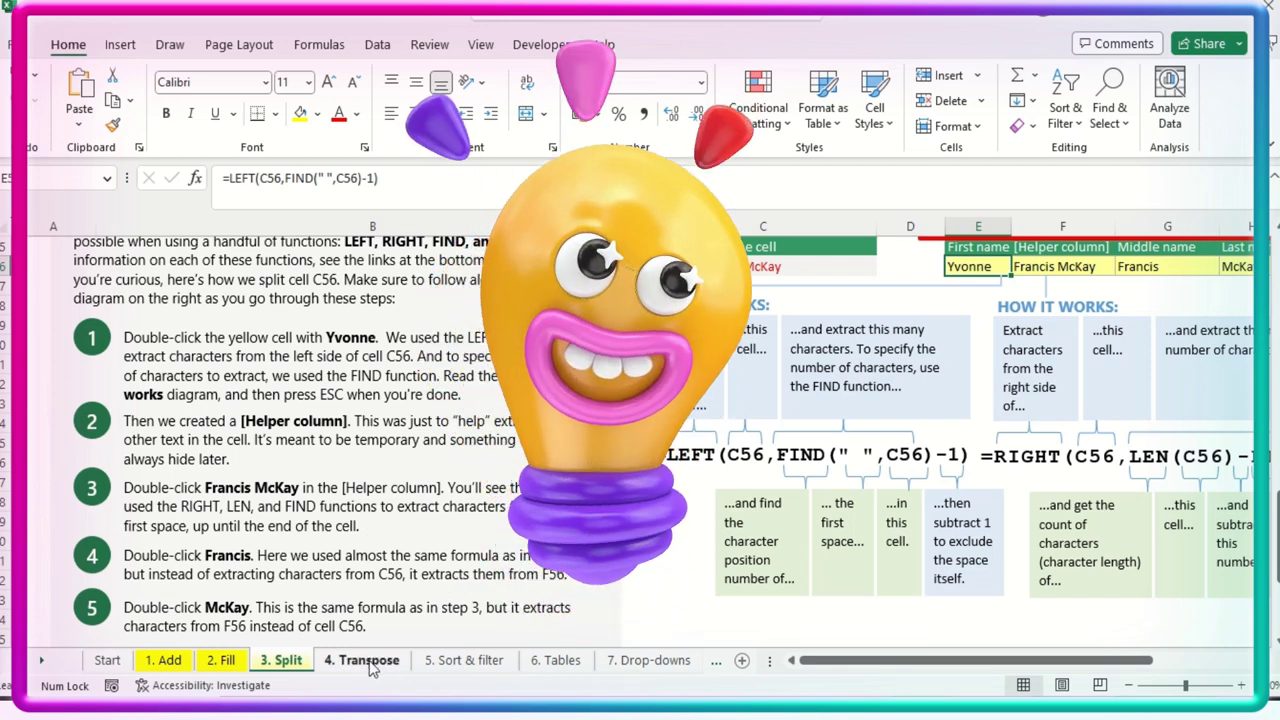
# Step: Scroll up the Split sheet before moving to the 4. Transpose sheet
pyautogui.scroll(10, 435, 515)
pyautogui.scroll(4, 436, 516)
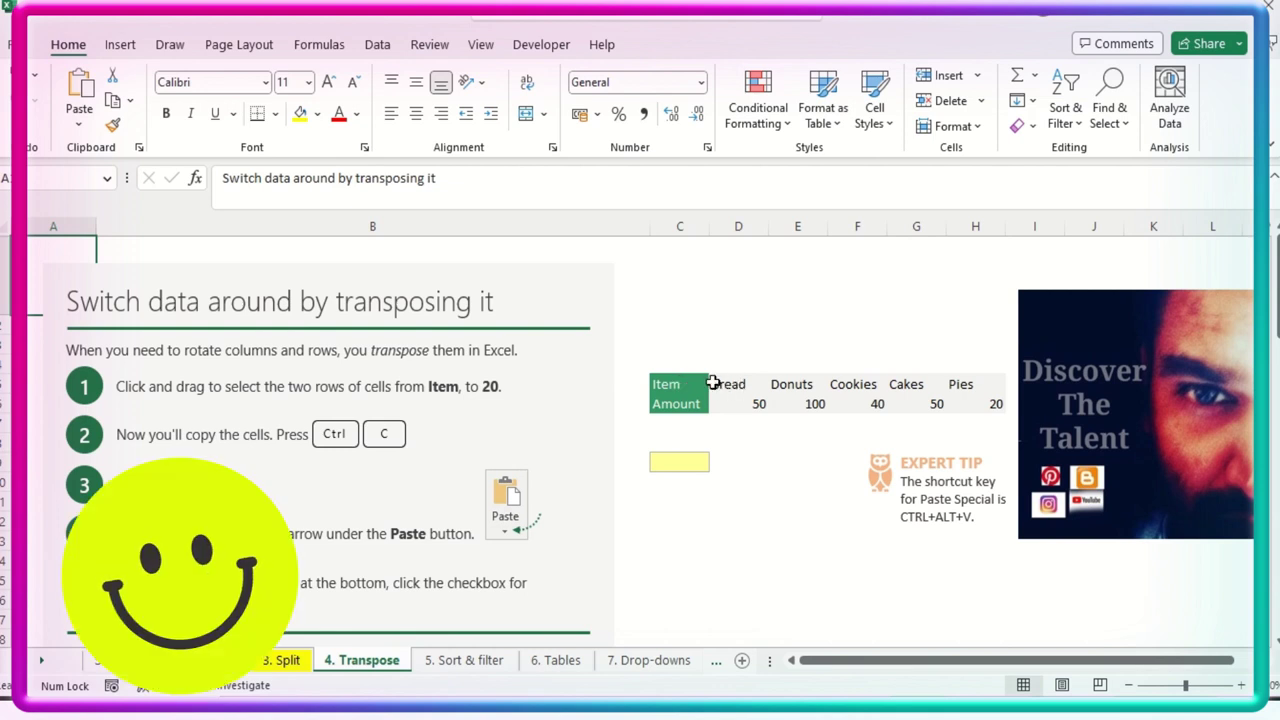
# Step: Copy the Item header into an empty cell below the table
pyautogui.click(697, 385)
pyautogui.hotkey('ctrl', 'c')
pyautogui.click(748, 251)
pyautogui.click(795, 280)
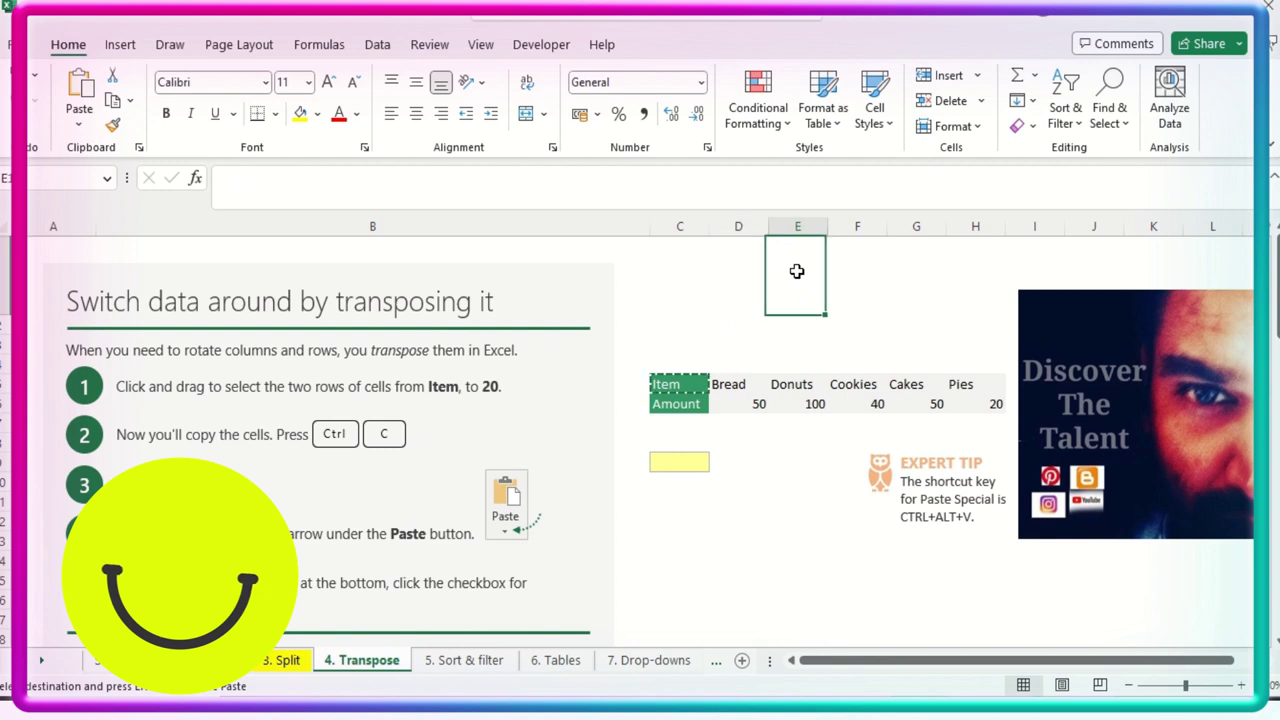
pyautogui.click(790, 484)
pyautogui.hotkey('ctrl', 'v')
# Step: Paste Bread and Donuts beneath Item, then clear all three pasted cells
pyautogui.click(737, 390)
pyautogui.hotkey('ctrl', 'c')
pyautogui.click(800, 502)
pyautogui.hotkey('ctrl', 'v')
pyautogui.click(800, 384)
pyautogui.hotkey('ctrl', 'c')
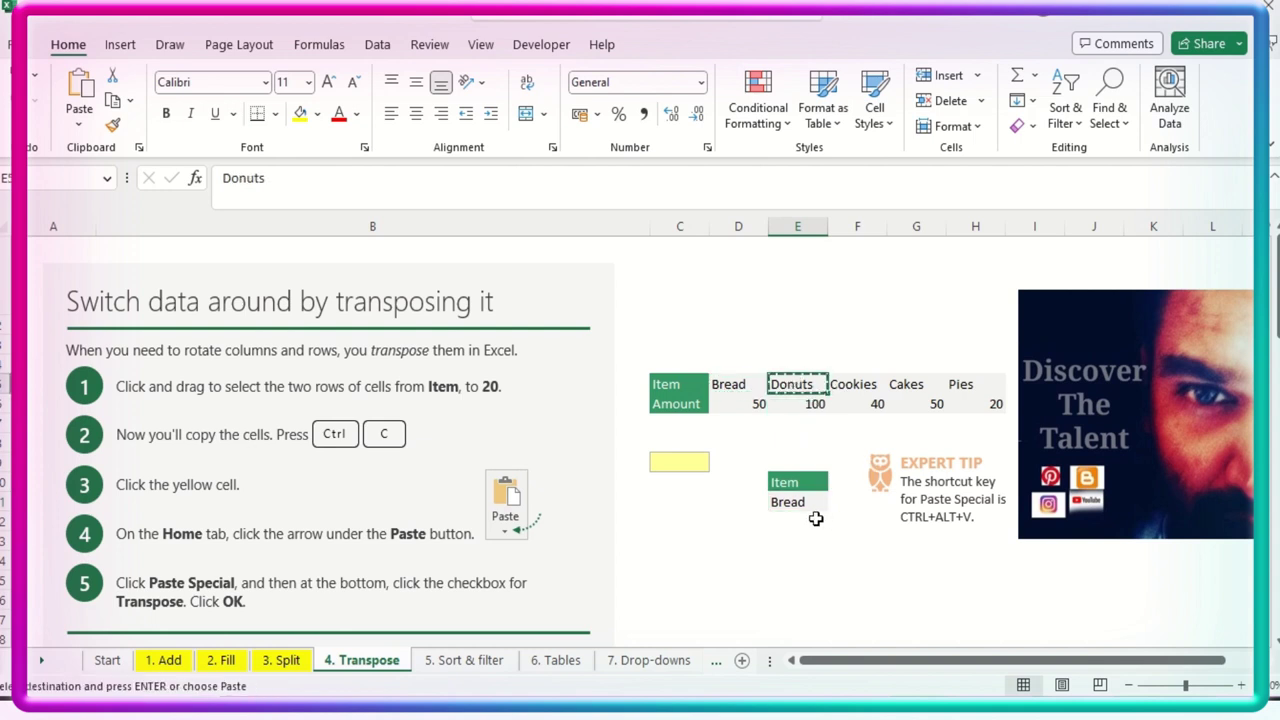
pyautogui.click(815, 518)
pyautogui.hotkey('ctrl', 'v')
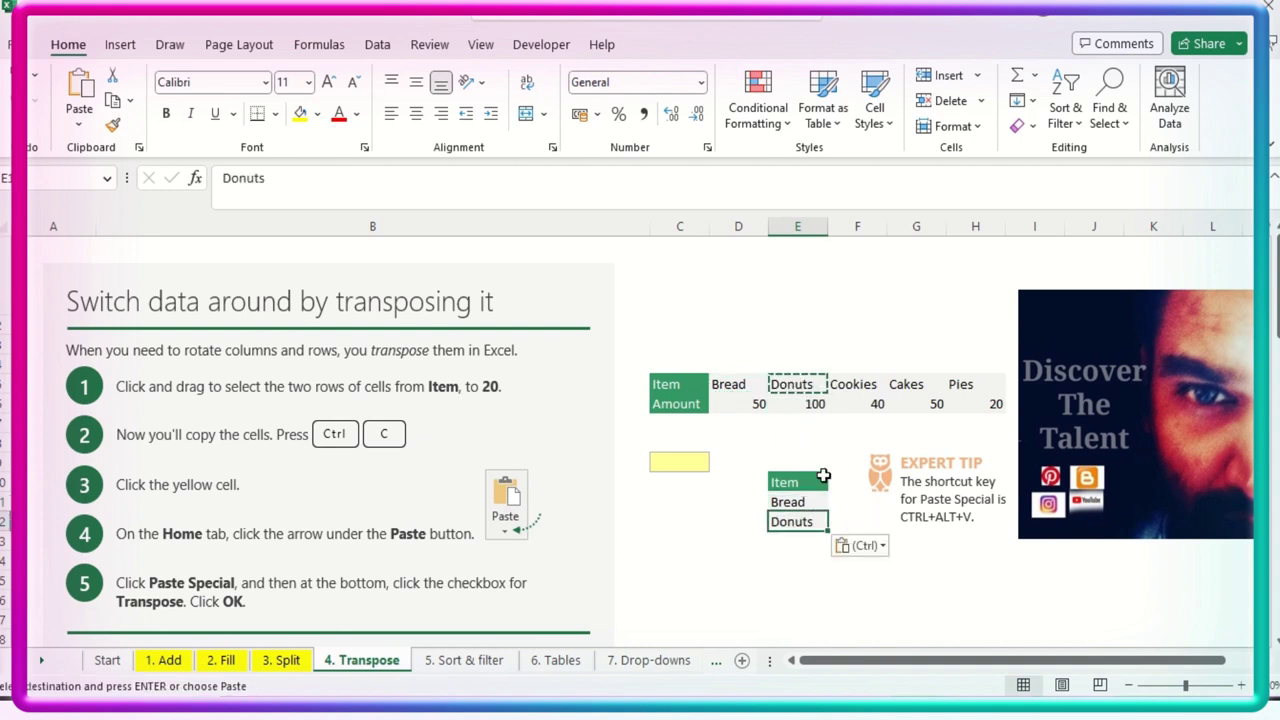
pyautogui.moveTo(819, 480); pyautogui.dragTo(816, 533)
pyautogui.press('Delete')
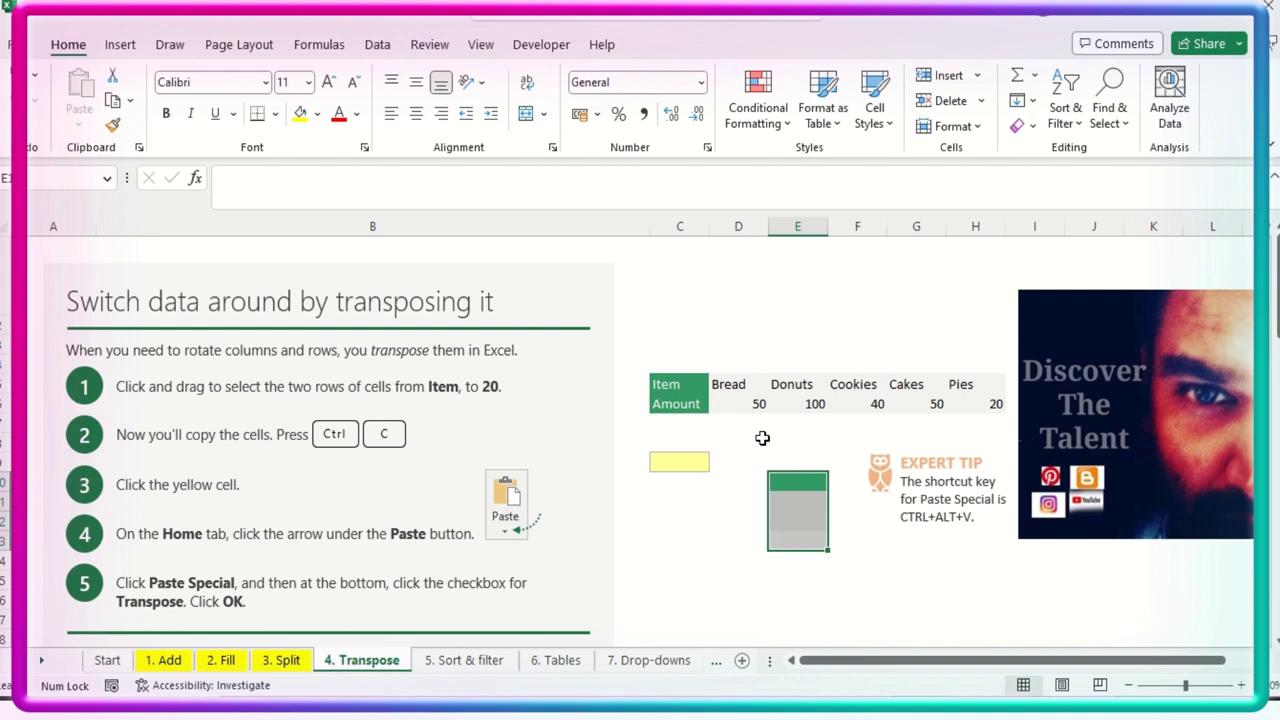
pyautogui.click(638, 306)
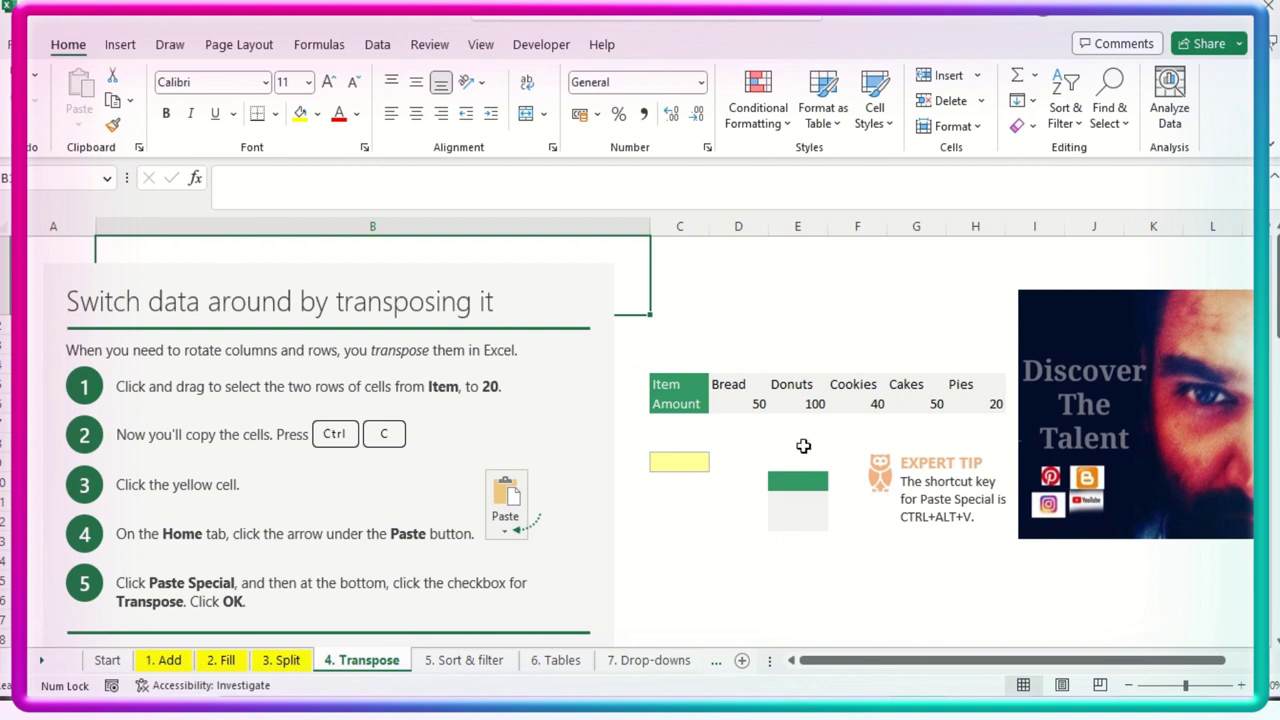
pyautogui.click(809, 488)
pyautogui.hotkey('ctrl', 'c')
pyautogui.click(79, 124)
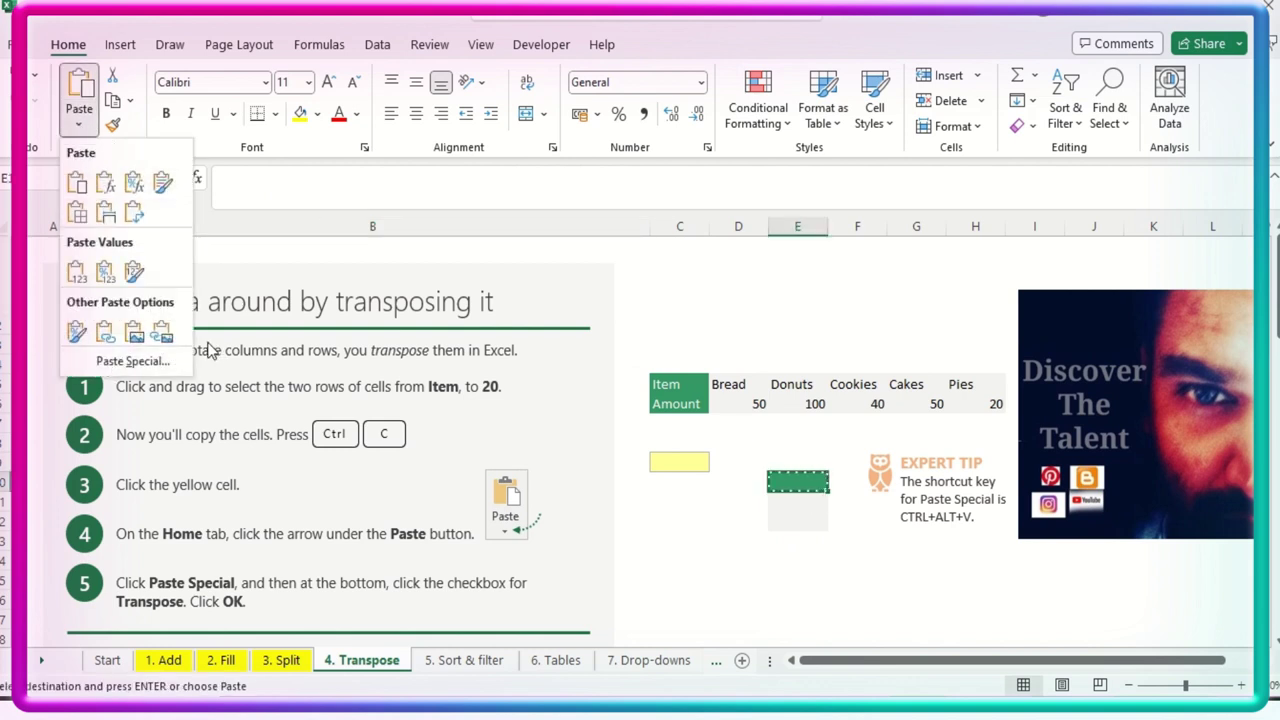
pyautogui.click(138, 364)
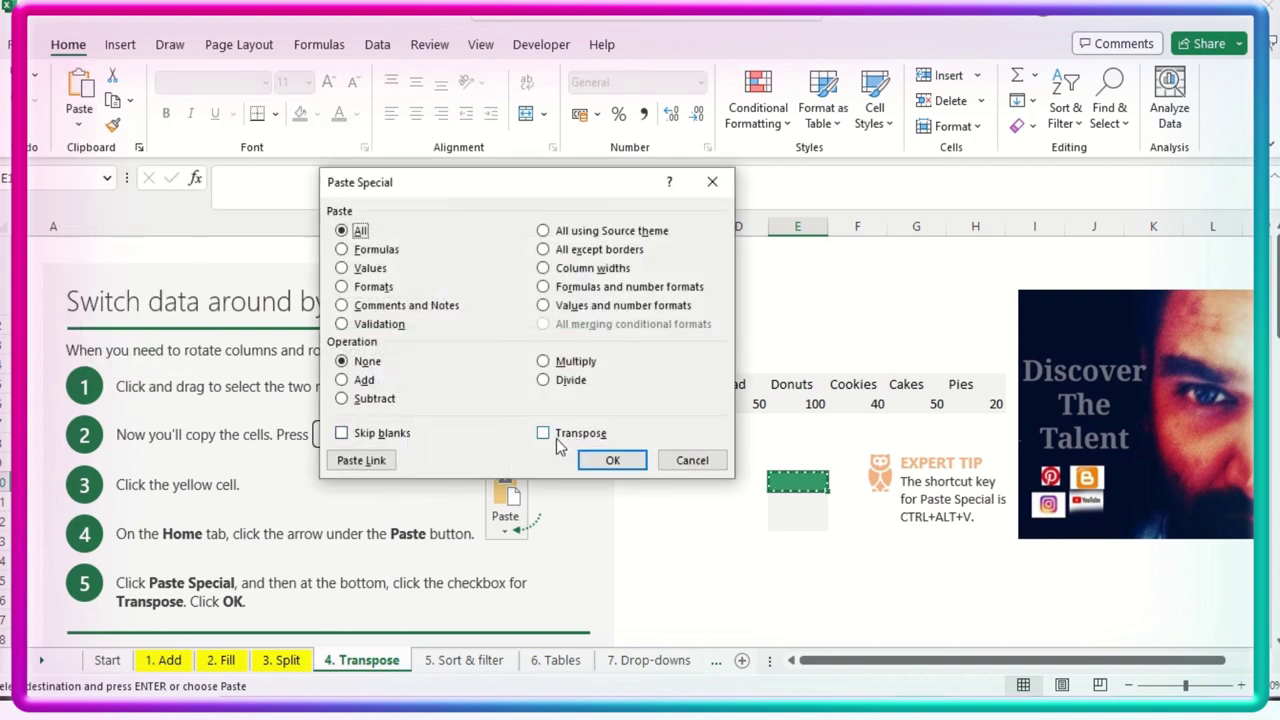
pyautogui.click(692, 460)
pyautogui.click(725, 322)
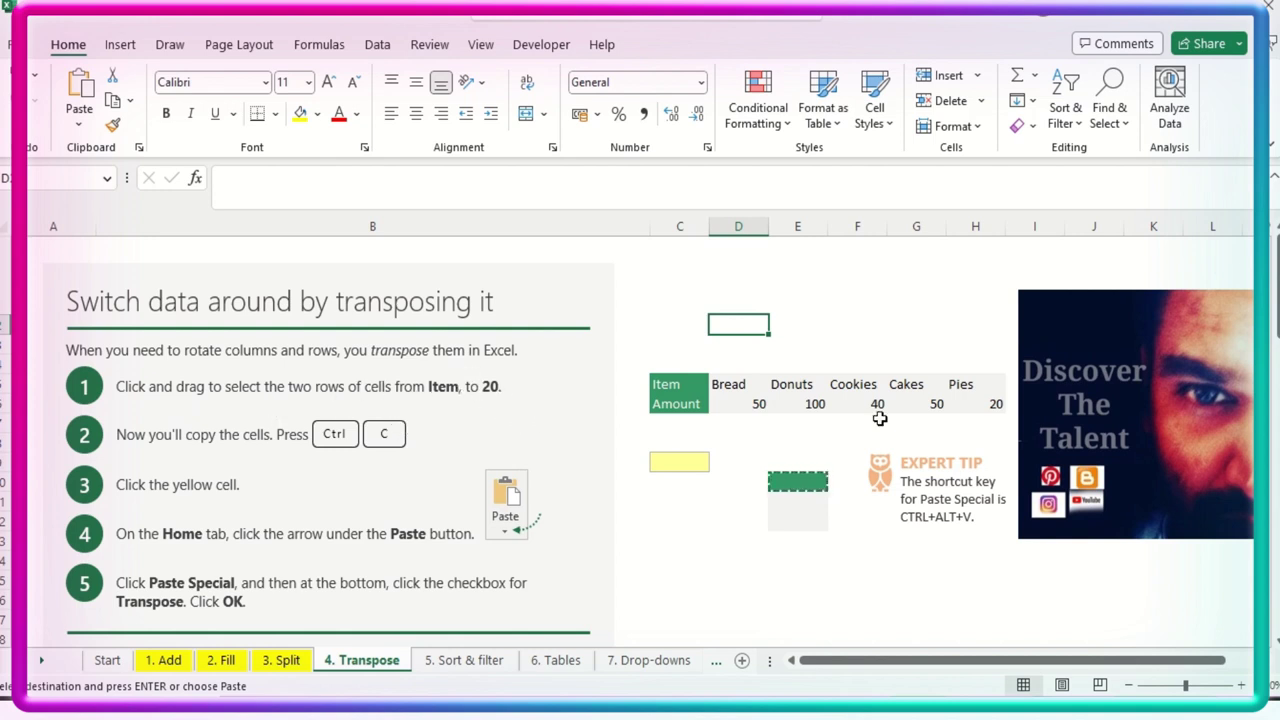
# Step: Copy both Item/Amount rows, Item through 20, and dismiss the analysis suggestions
pyautogui.click(694, 385)
pyautogui.moveTo(694, 385); pyautogui.dragTo(971, 420)
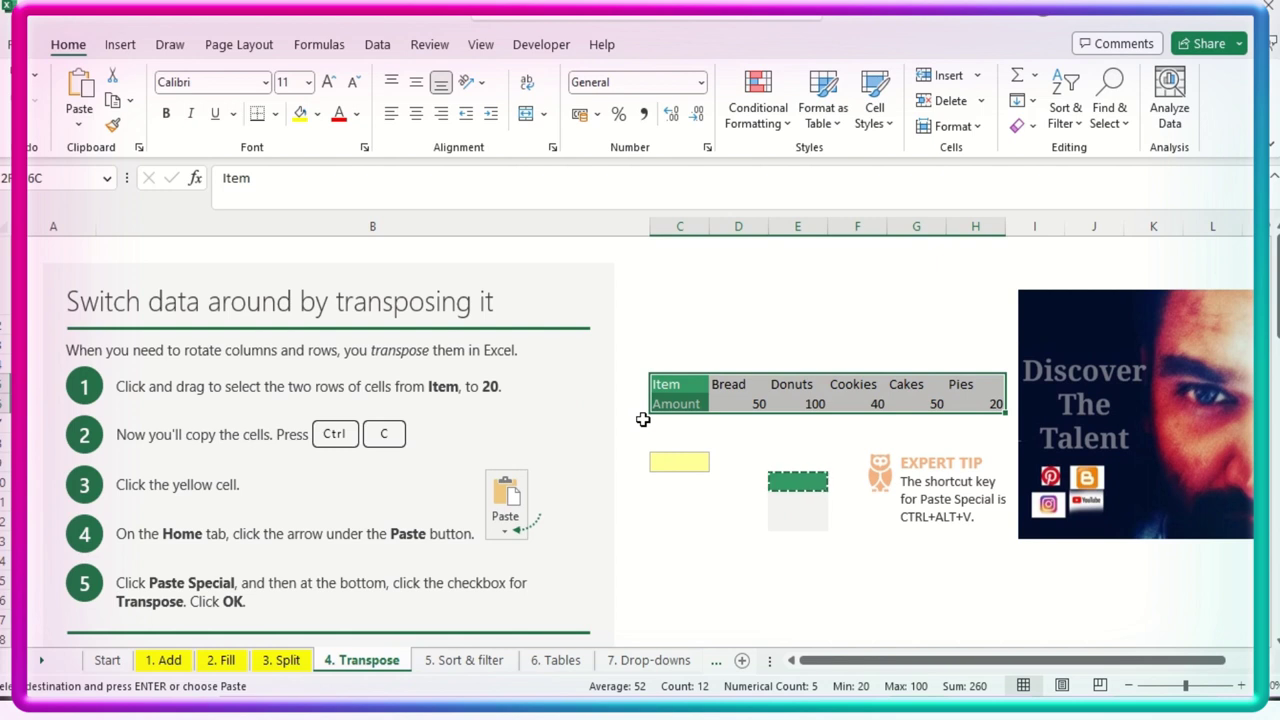
pyautogui.hotkey('ctrl', 'c')
pyautogui.hotkey('ctrl', 'q')
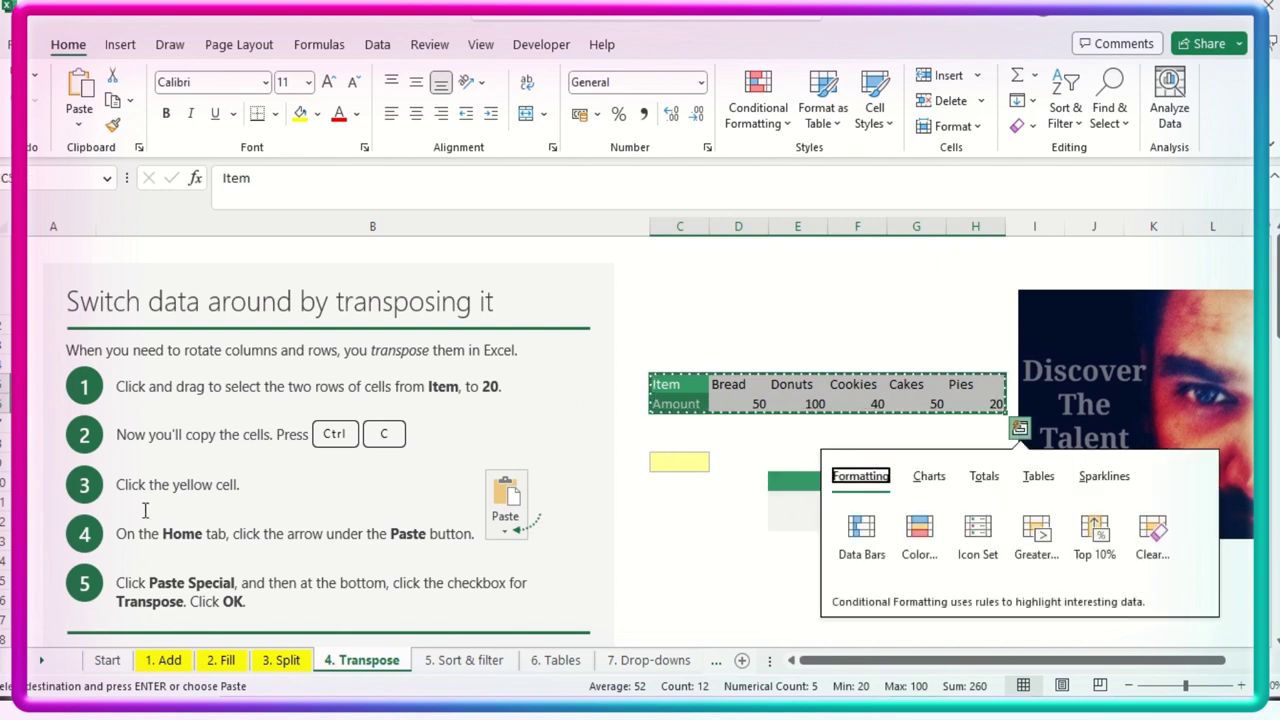
pyautogui.click(152, 497)
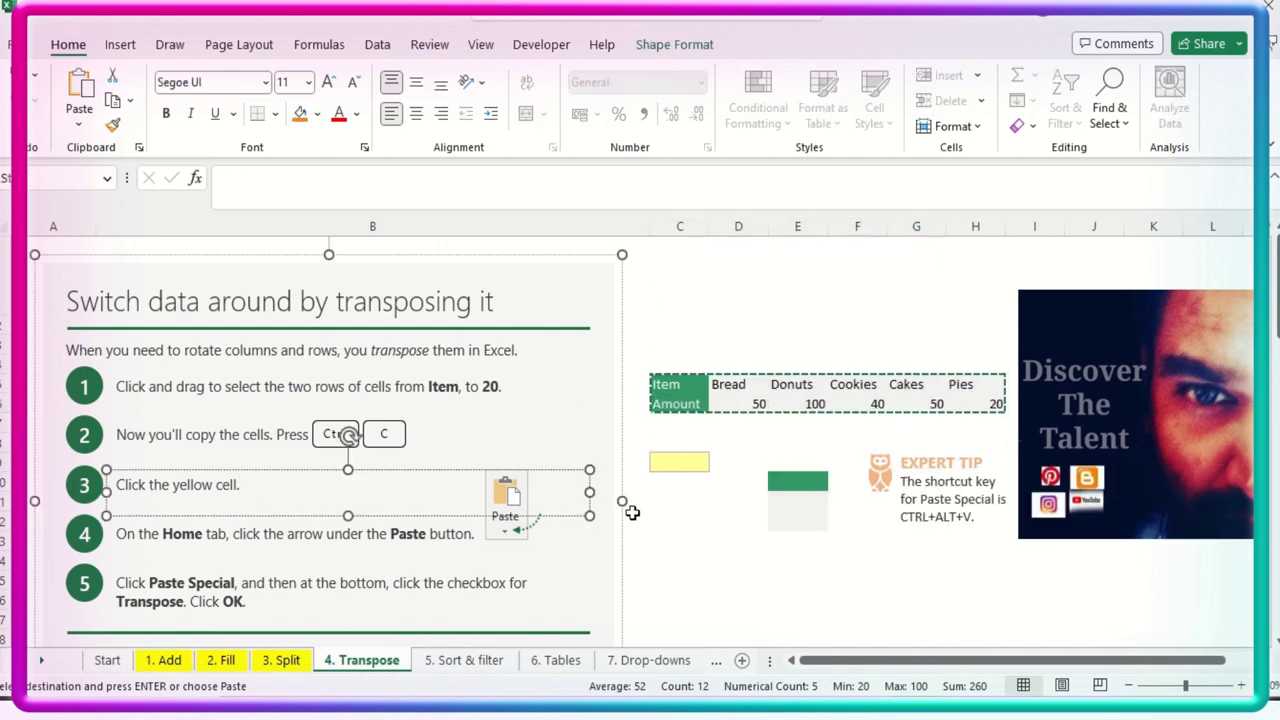
# Step: Try a plain paste at the yellow cell, undo it, and reselect that cell
pyautogui.click(669, 467)
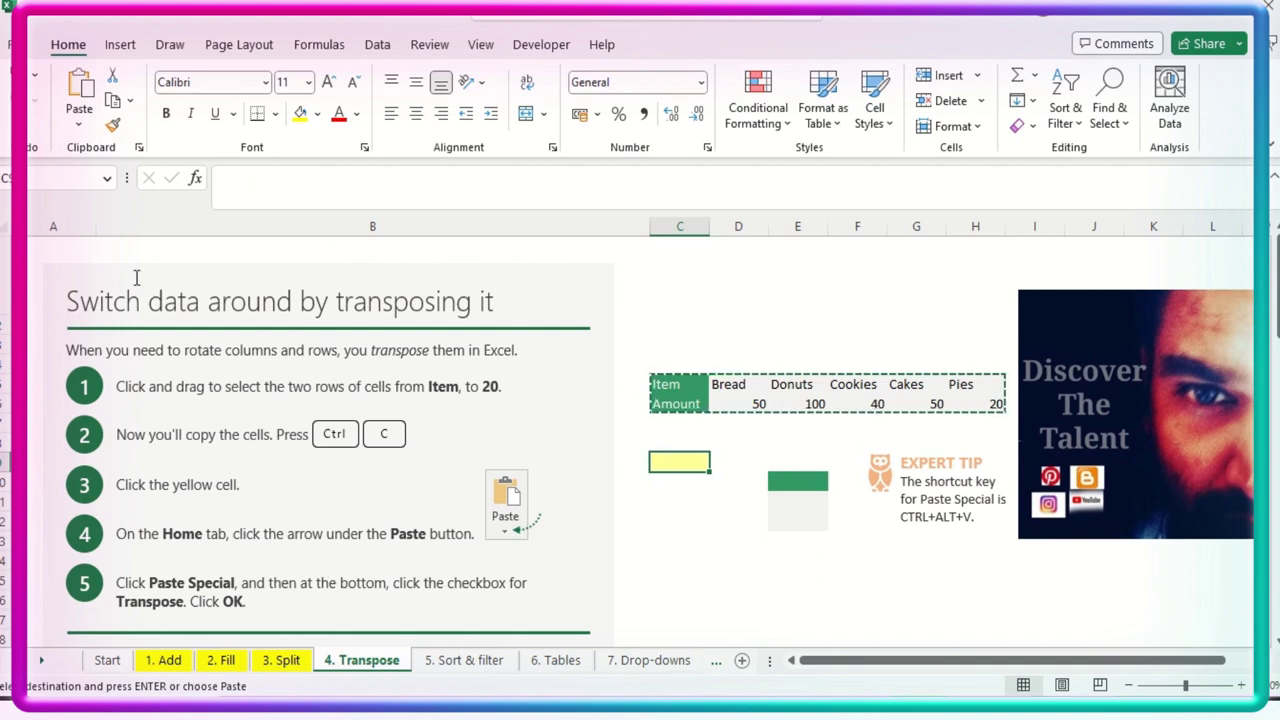
pyautogui.click(75, 95)
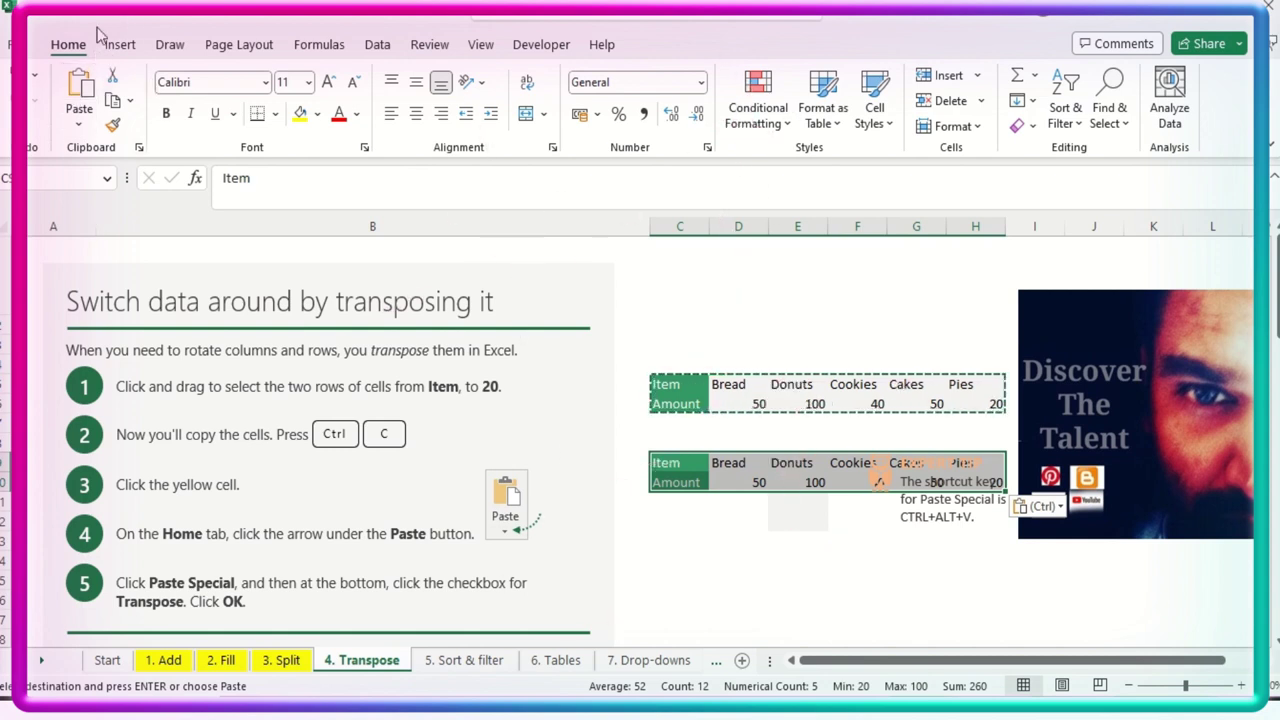
pyautogui.hotkey('ctrl', 'z')
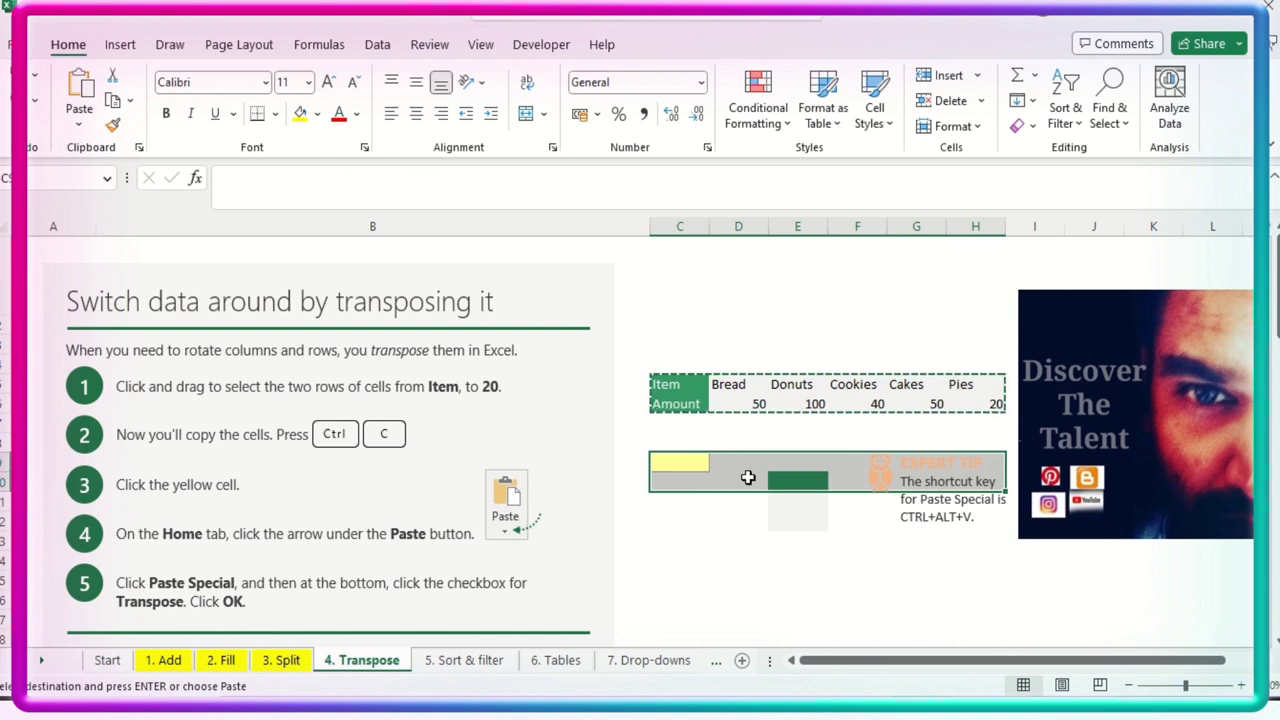
pyautogui.click(695, 460)
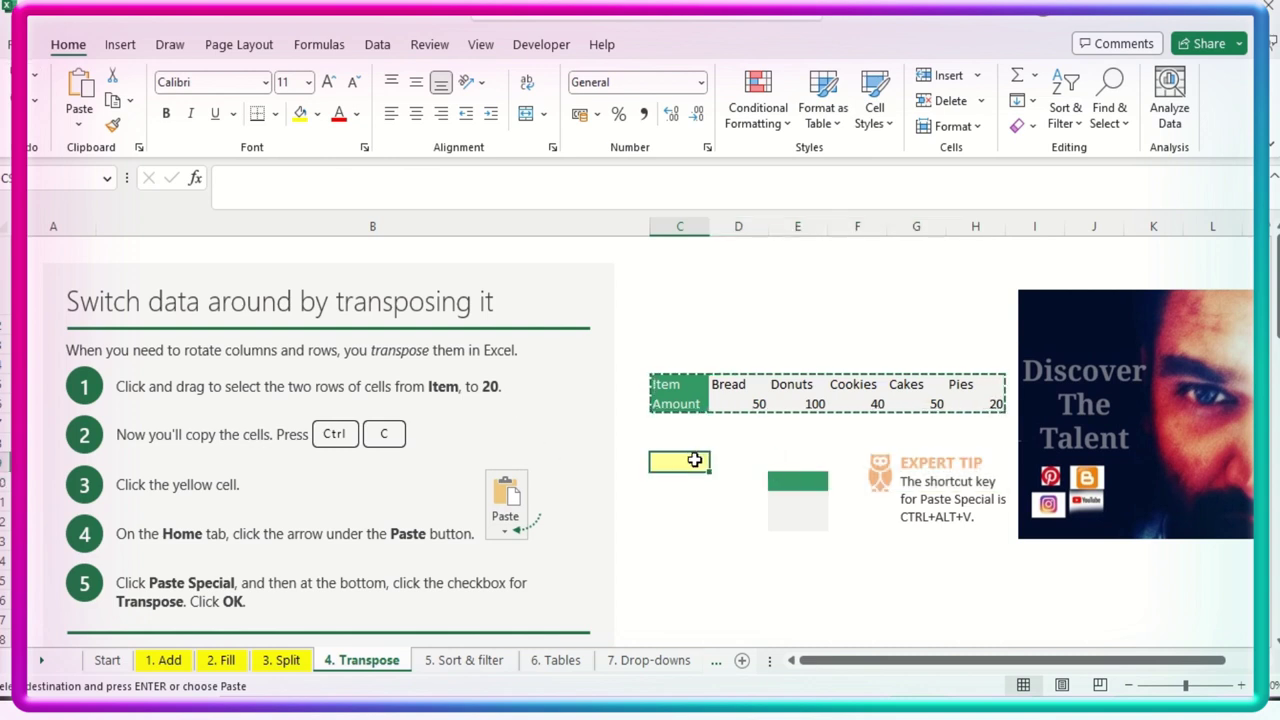
# Step: Paste Special with Transpose at the yellow cell, giving columns Bread 50 through Pies 20
pyautogui.click(79, 129)
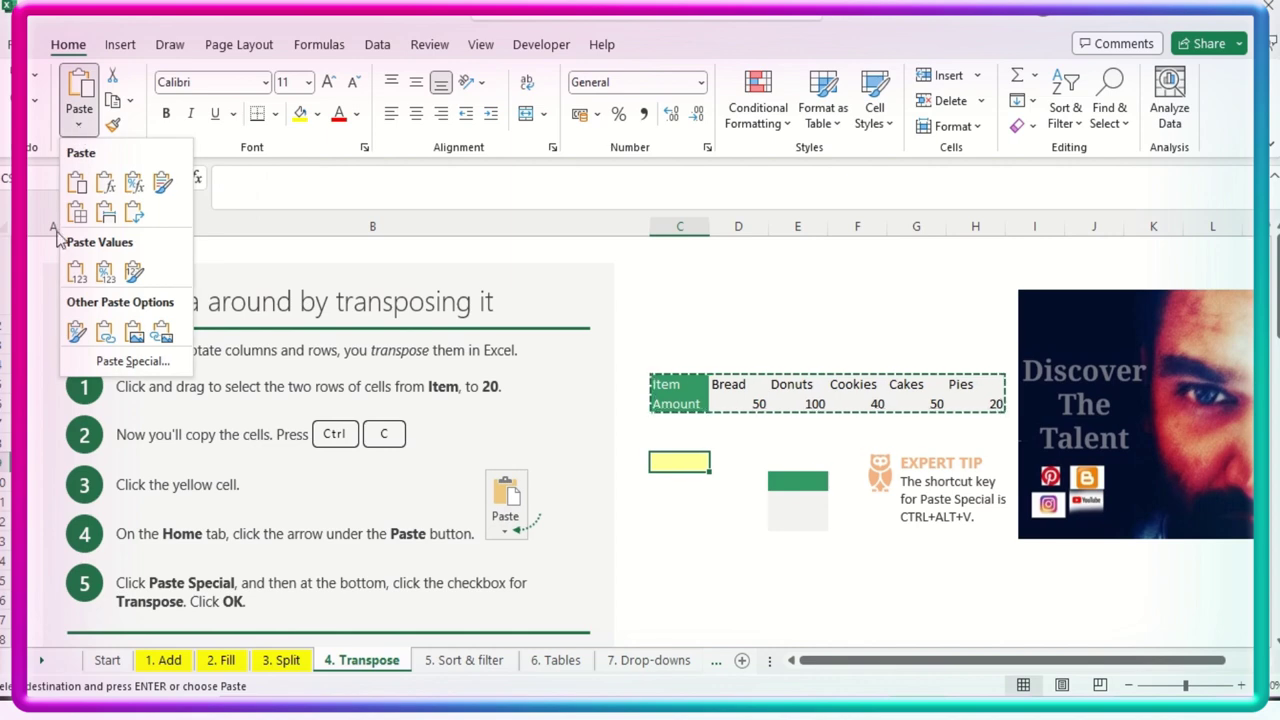
pyautogui.click(124, 362)
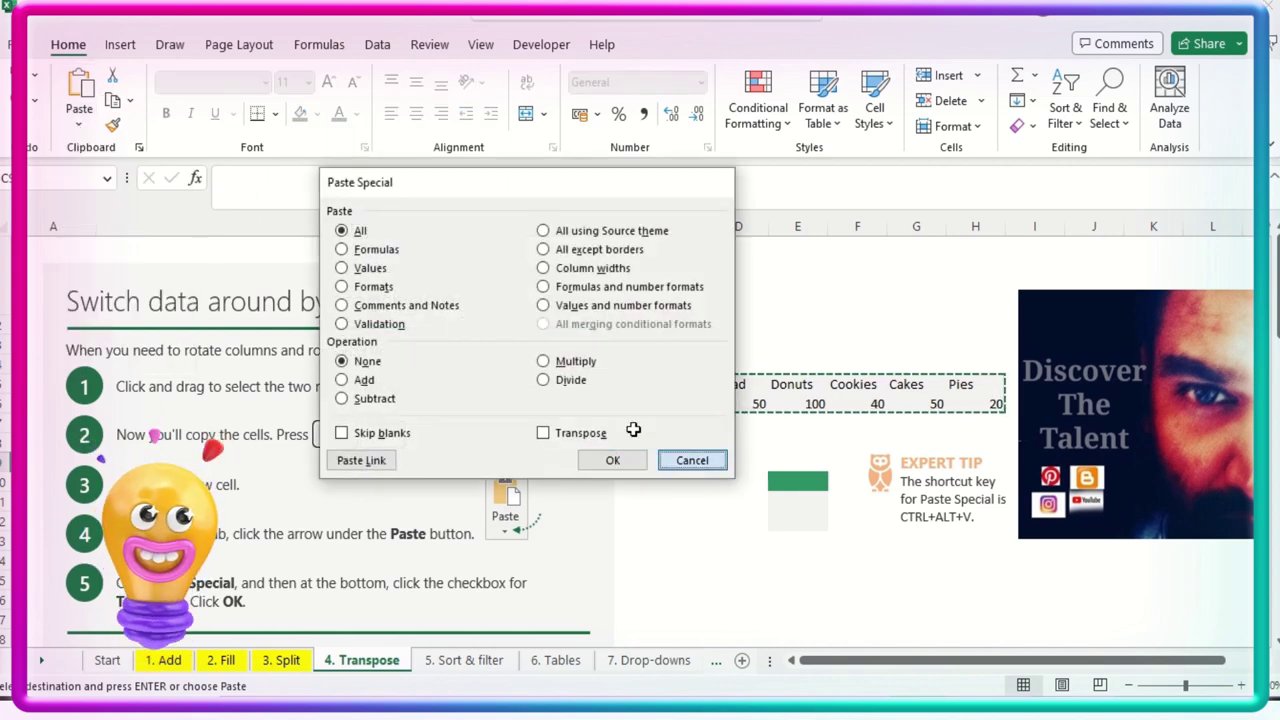
pyautogui.click(690, 464)
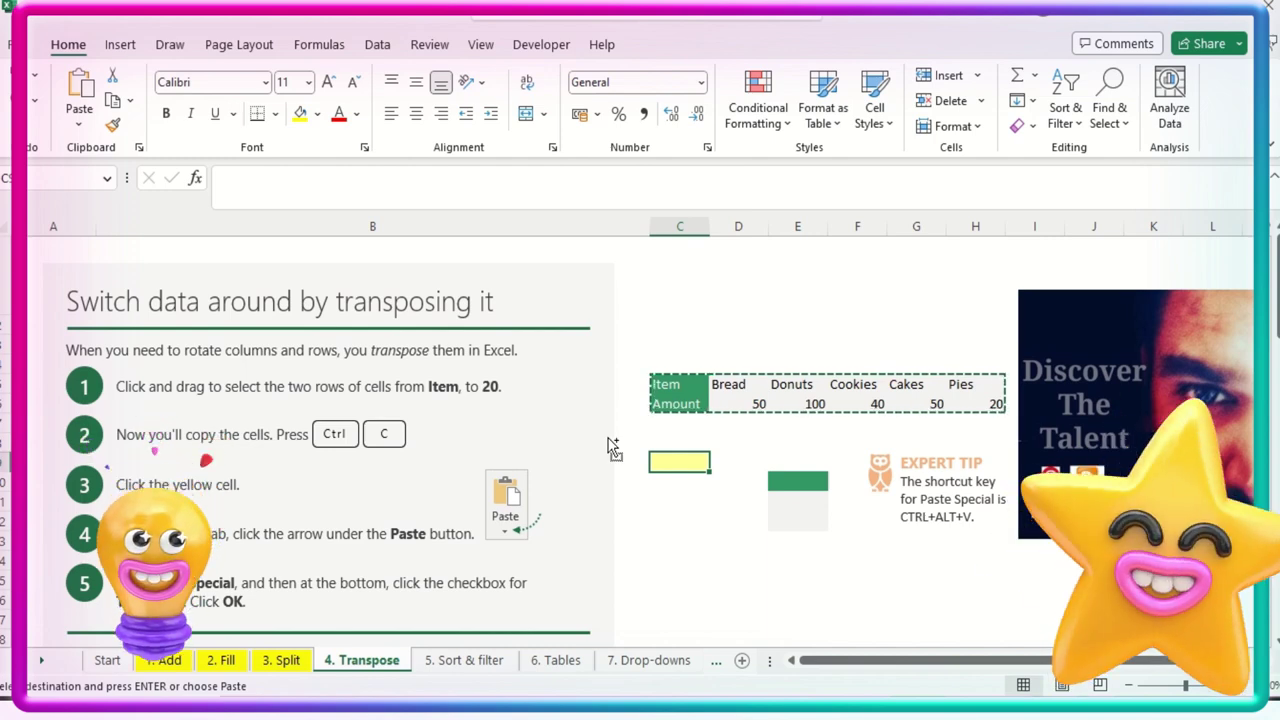
pyautogui.hotkey('ctrl', 'alt', 'v')
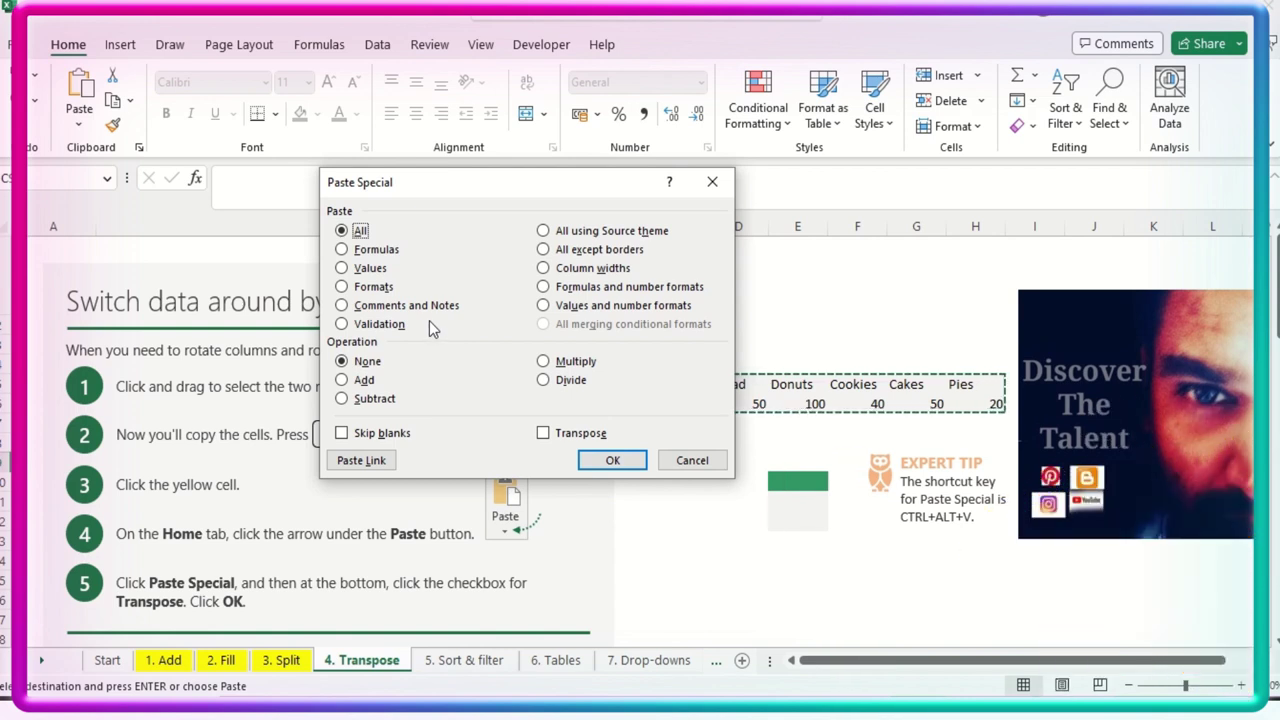
pyautogui.click(543, 433)
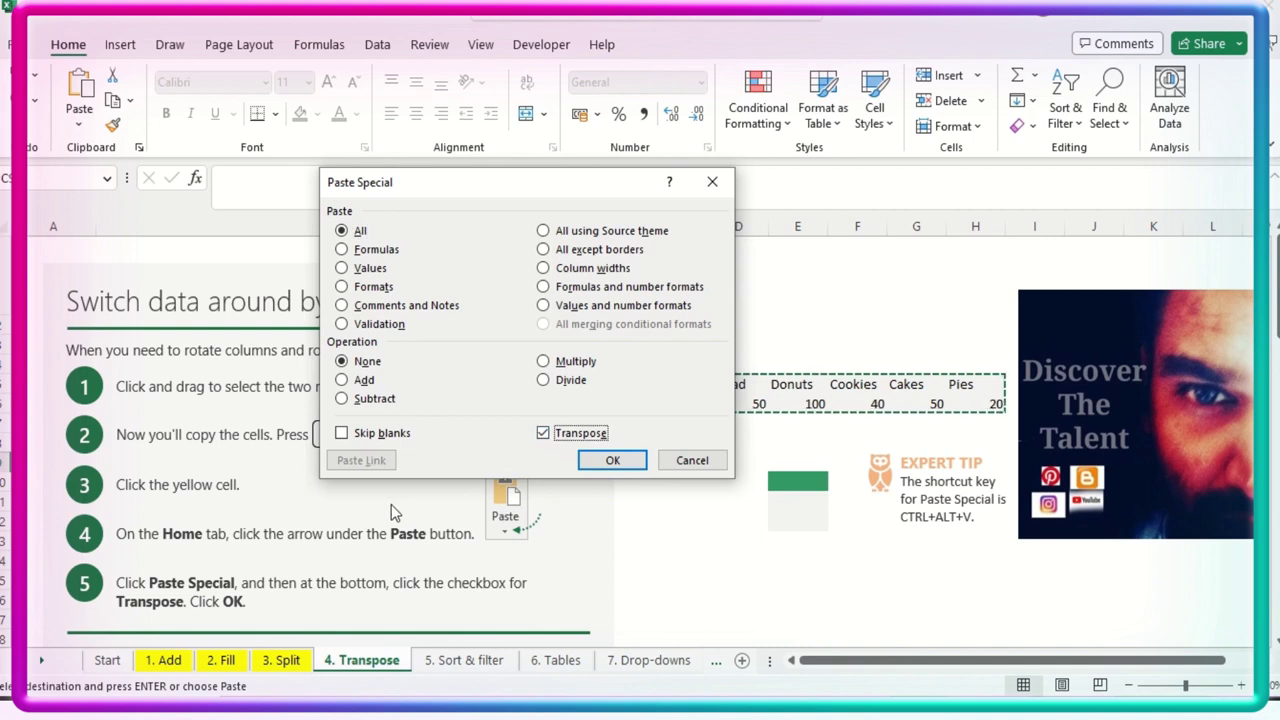
pyautogui.click(612, 461)
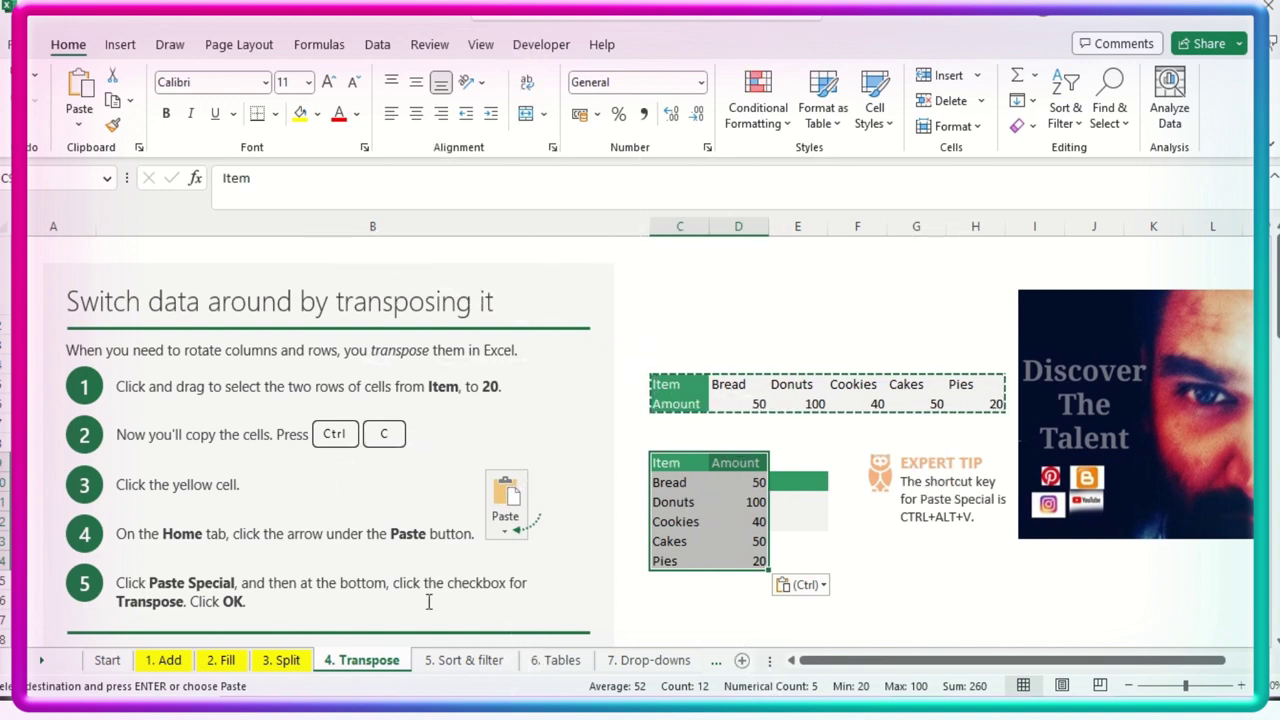
# Step: Scroll to the TRANSPOSE formula section and select its empty 6-row by 2-column yellow block
pyautogui.scroll(-2, 635, 603)
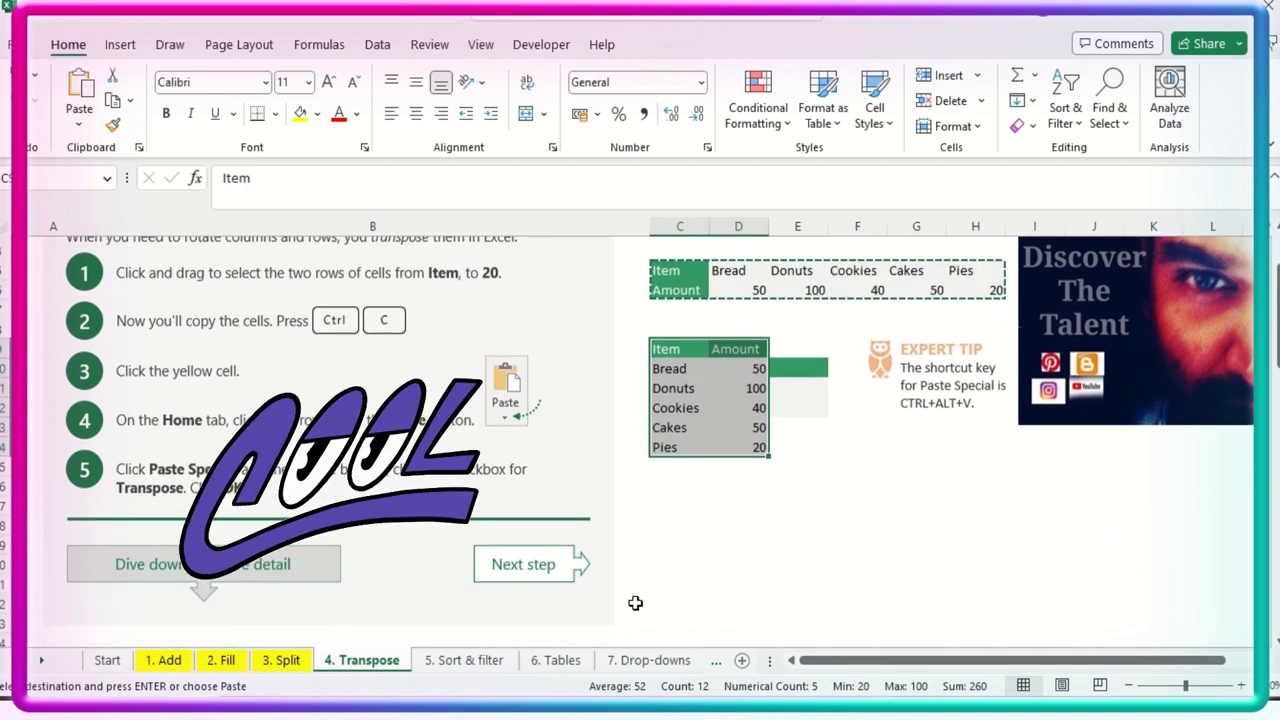
pyautogui.scroll(-6, 635, 603)
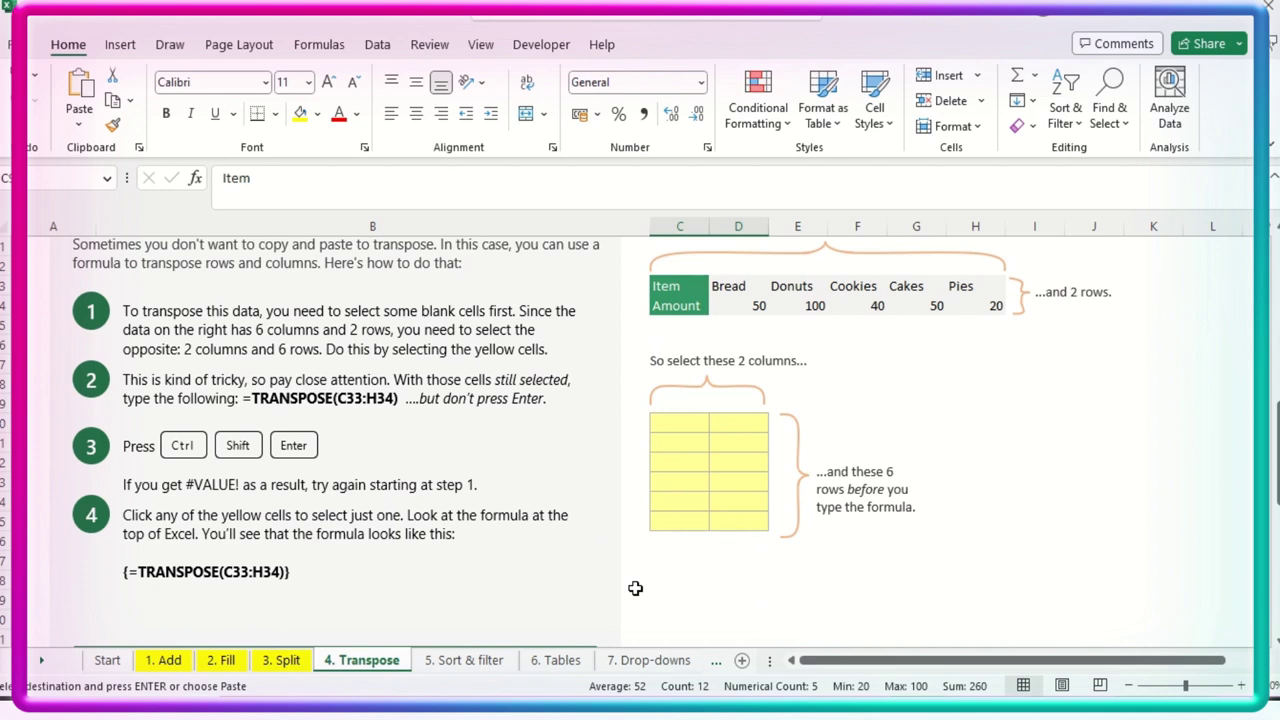
pyautogui.click(690, 417)
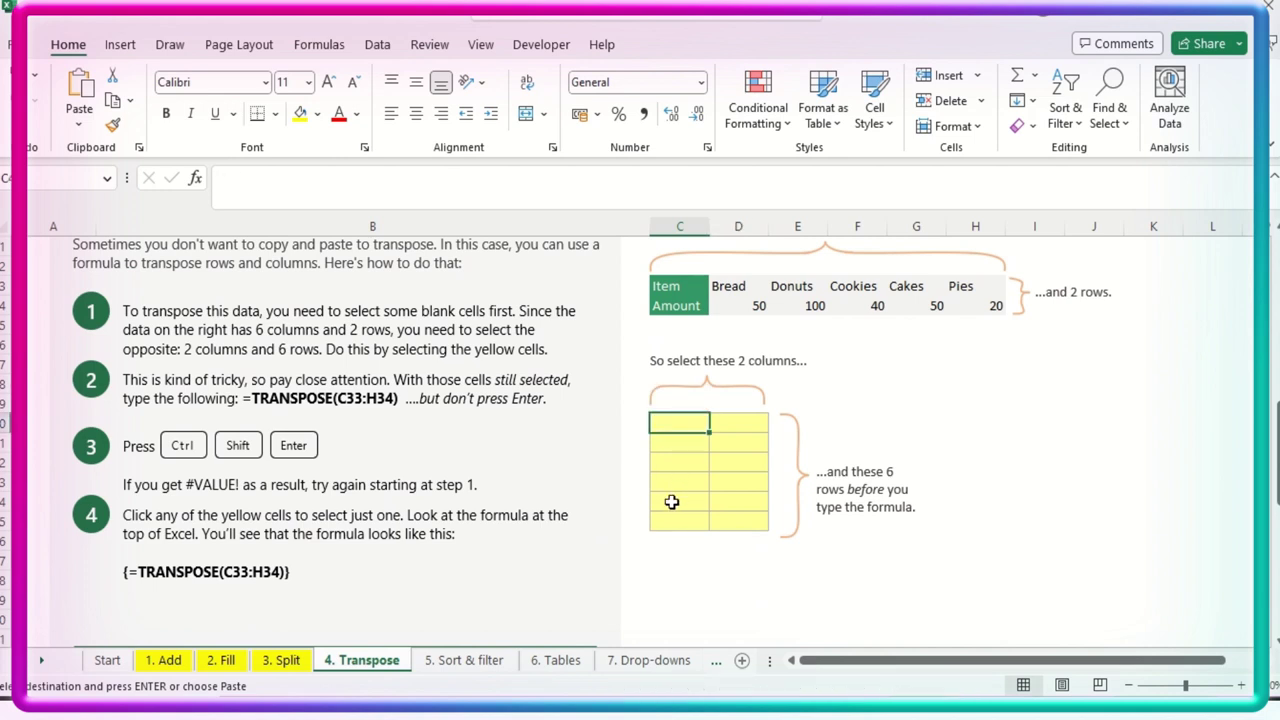
pyautogui.click(680, 287)
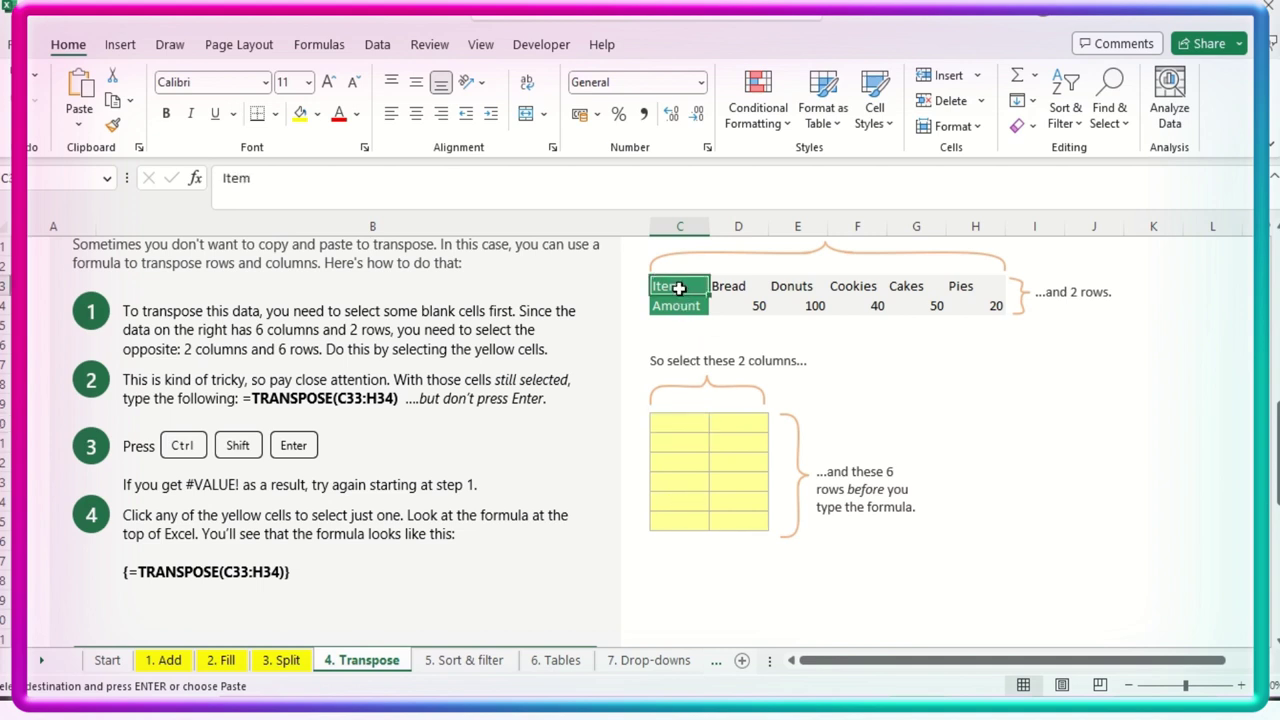
pyautogui.moveTo(671, 423); pyautogui.dragTo(741, 526)
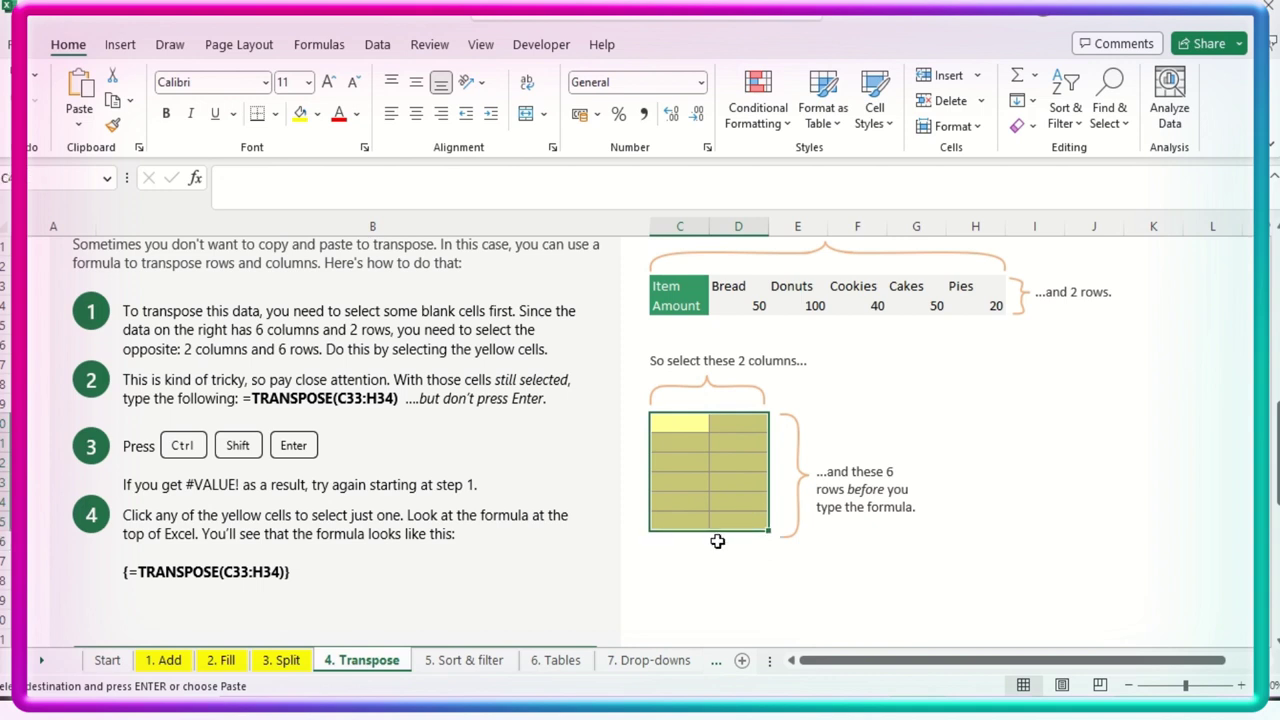
# Step: Enter =TRANSPOSE(C33:H34) as an array formula across the yellow block
pyautogui.write('=trans')
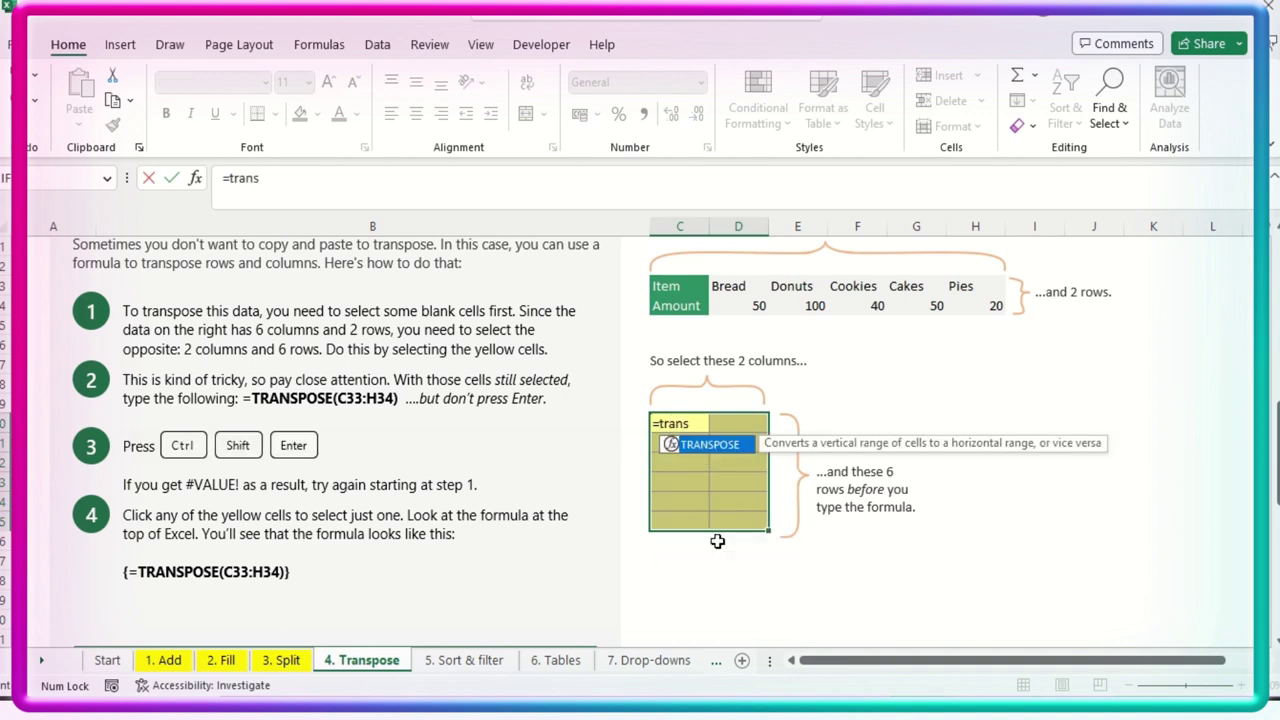
pyautogui.press('Tab')
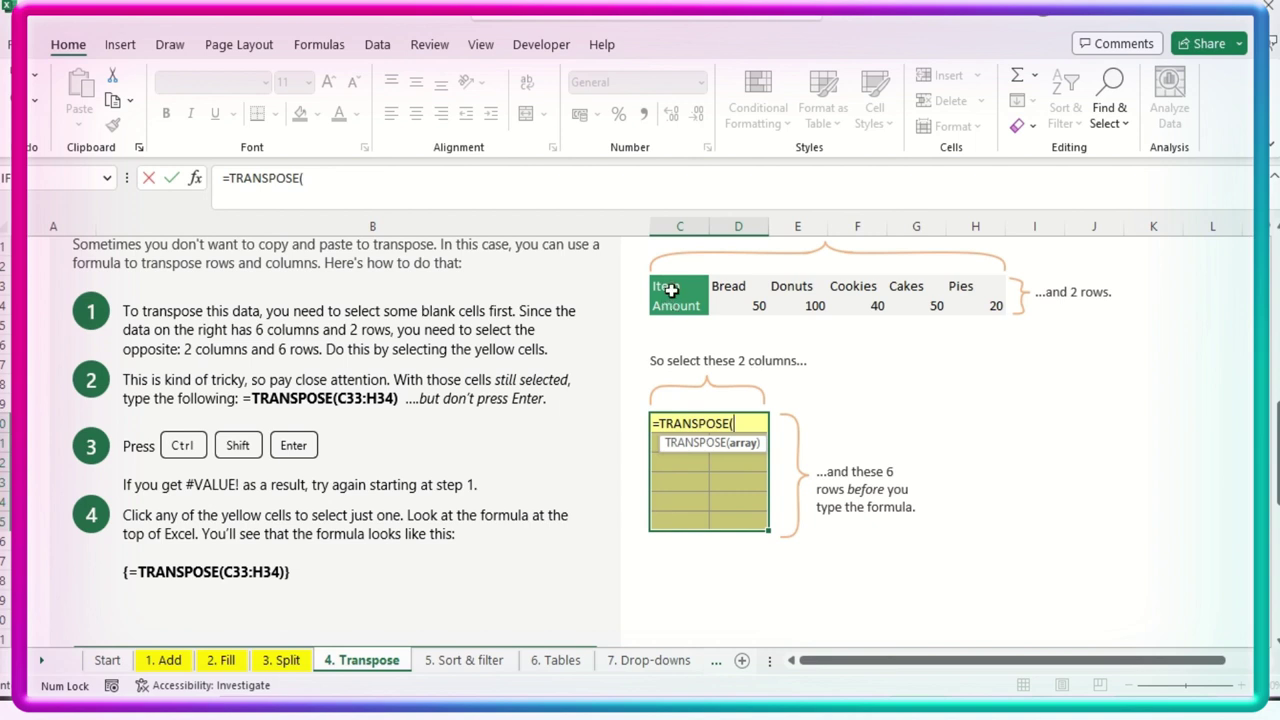
pyautogui.moveTo(672, 287); pyautogui.dragTo(973, 306)
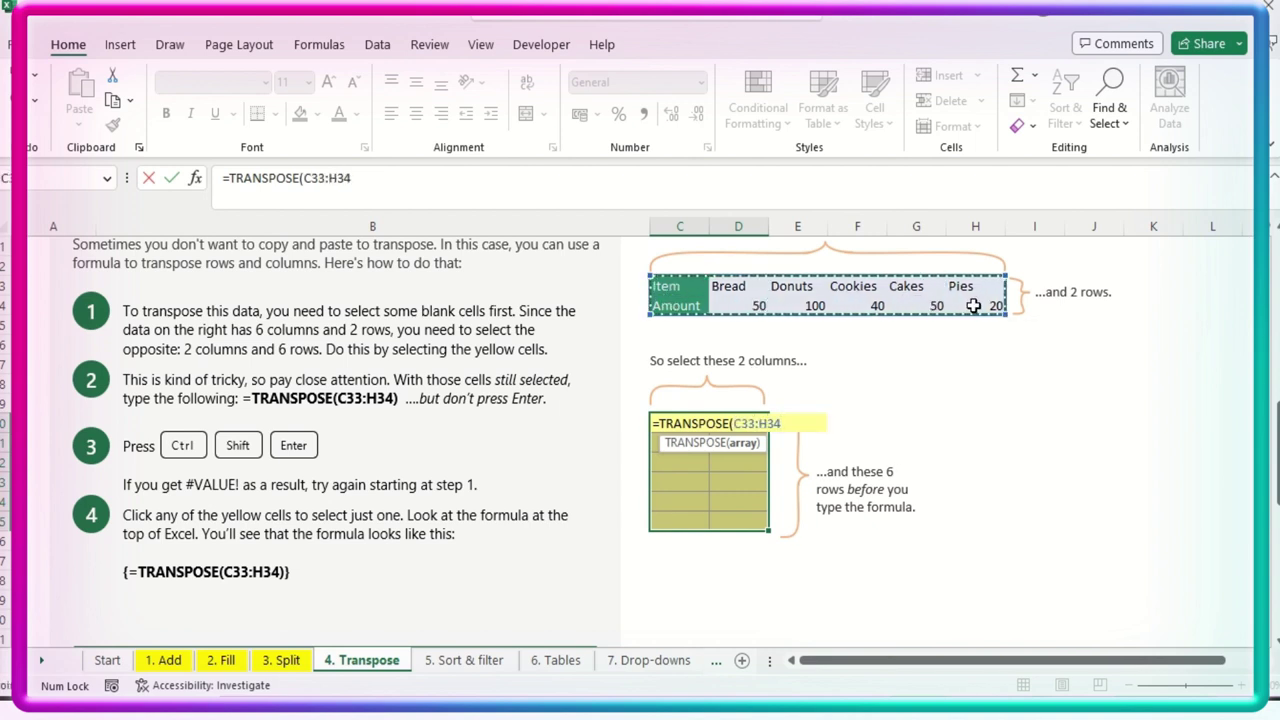
pyautogui.write(')')
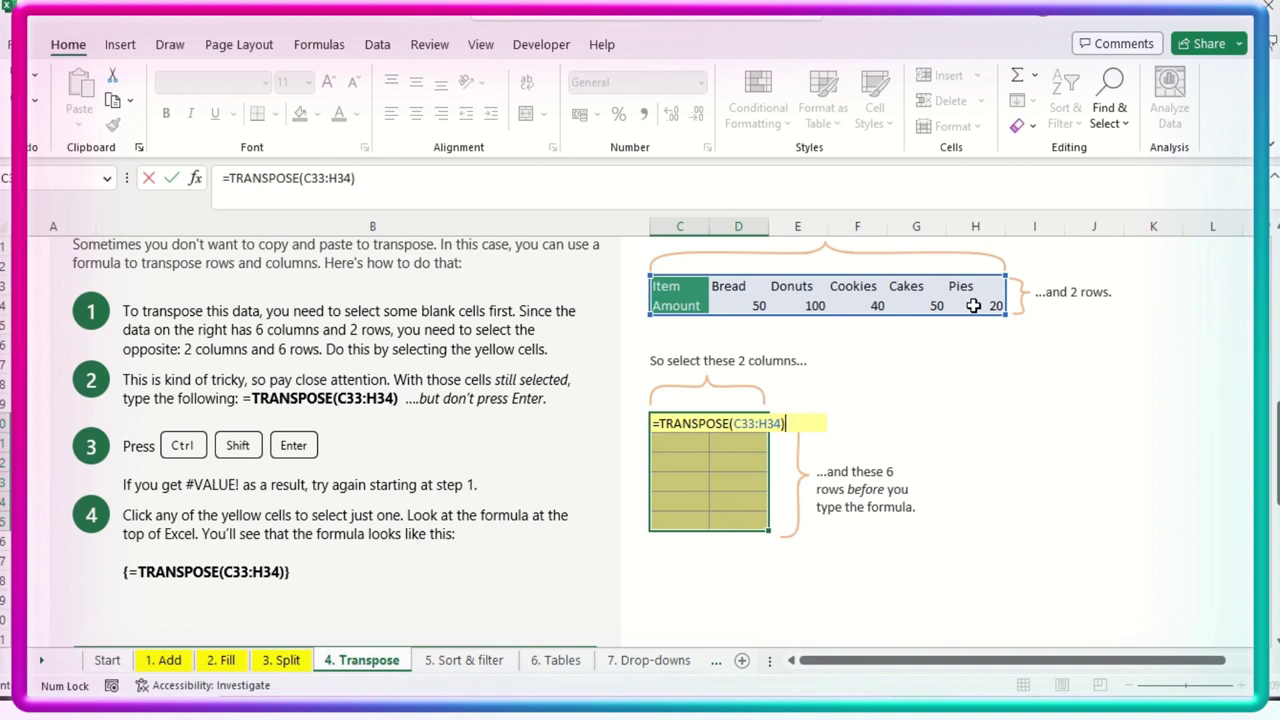
pyautogui.hotkey('ctrl', 'shift', 'Return')
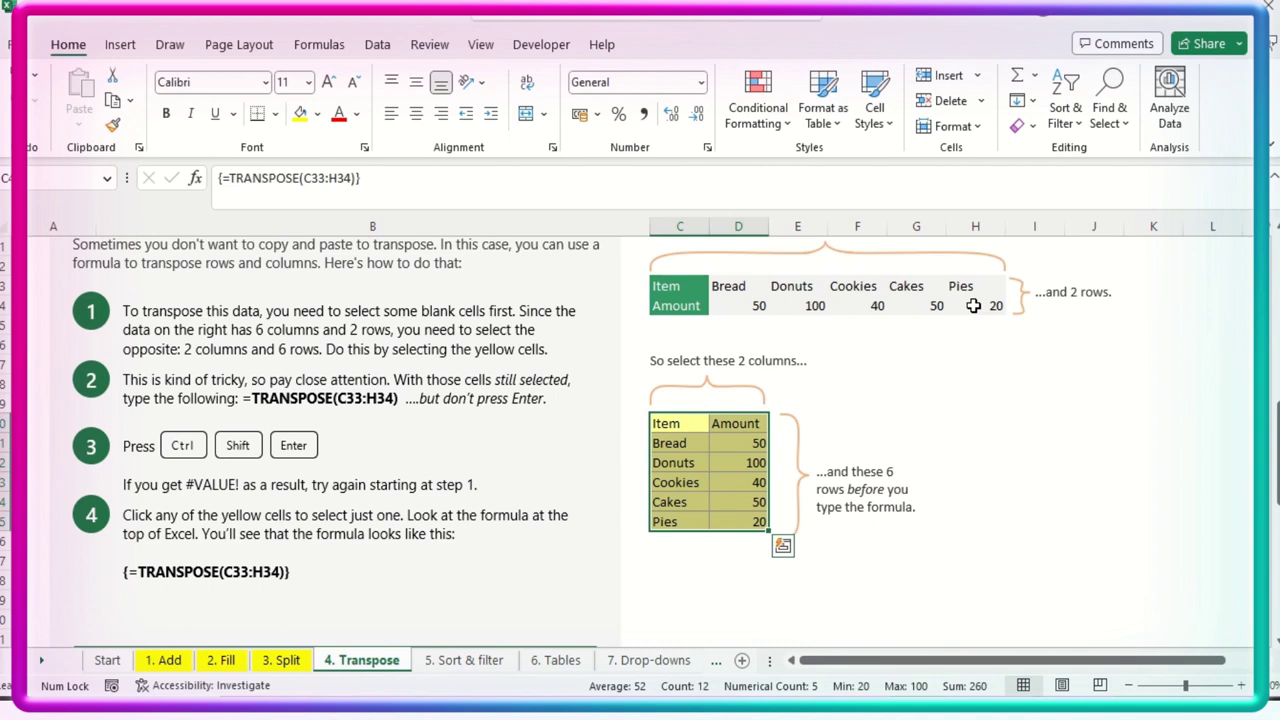